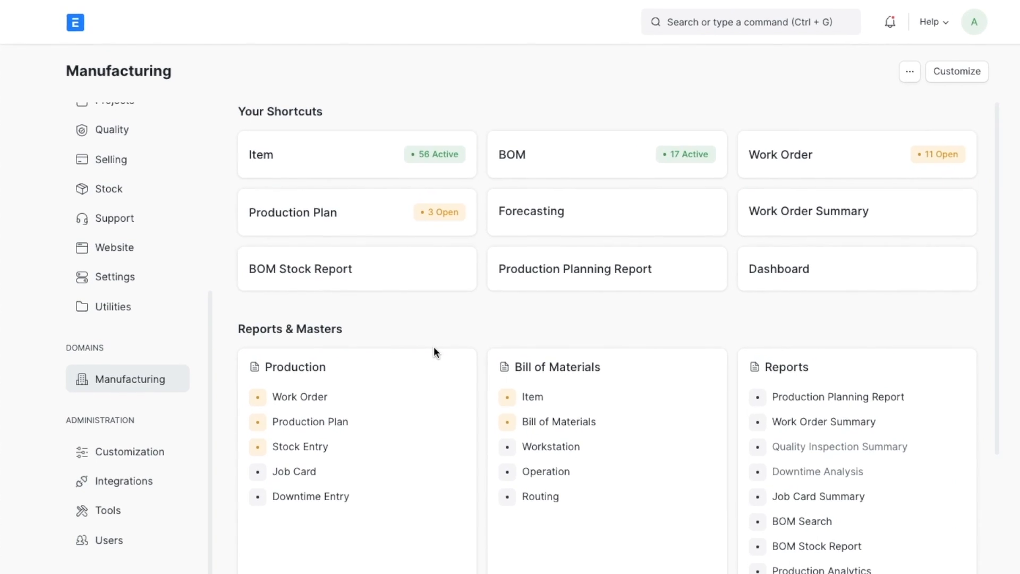
- Start a new production plan for US Manufacturing Co that gets its items from Sales Order
click(363, 423)
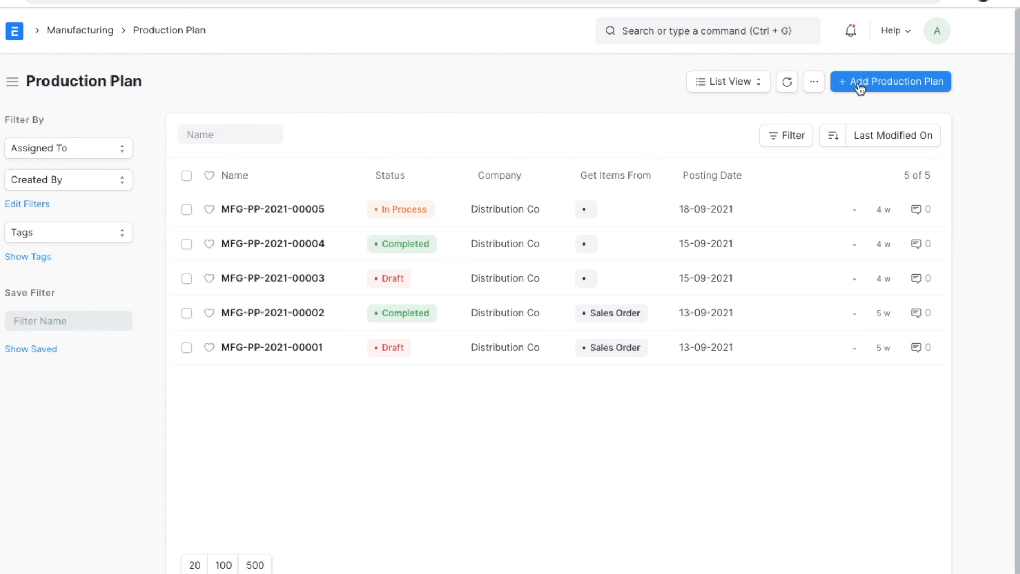
click(874, 93)
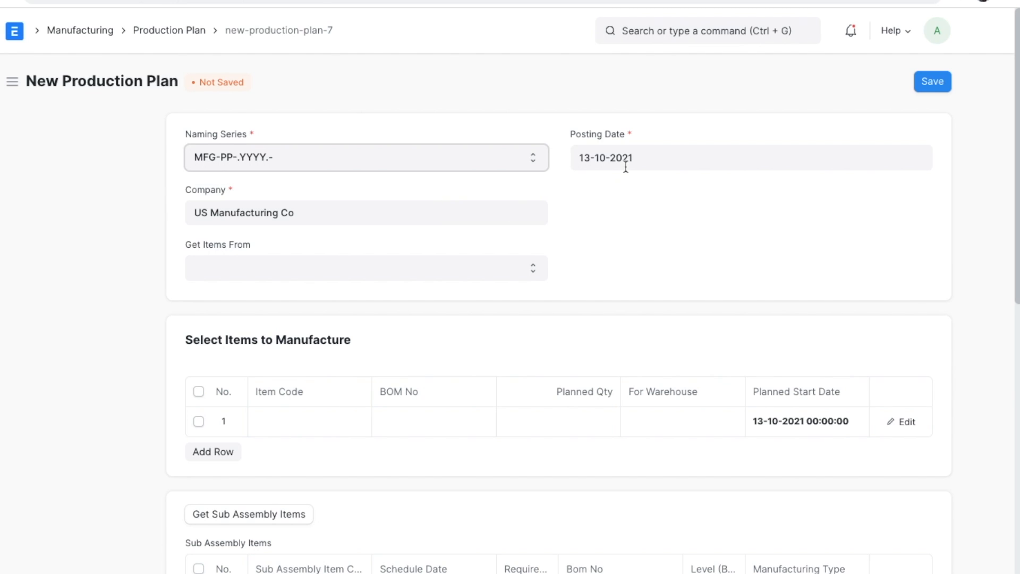
click(425, 271)
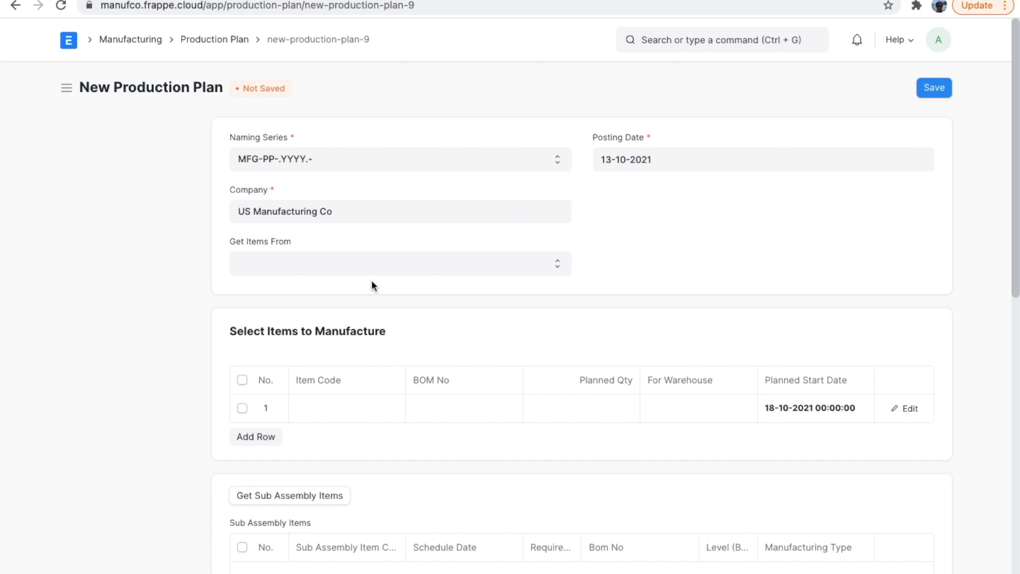
click(434, 264)
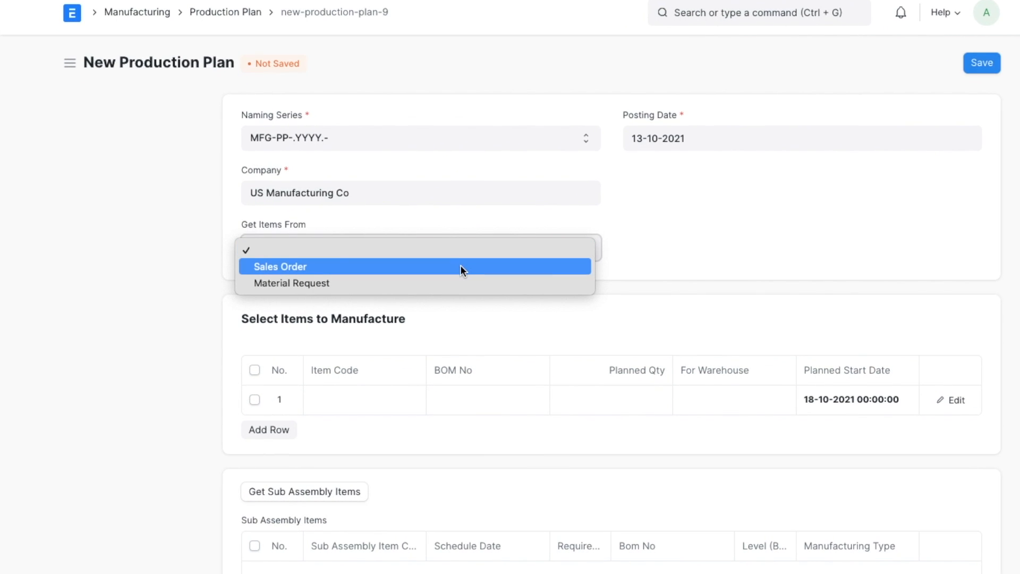
click(460, 266)
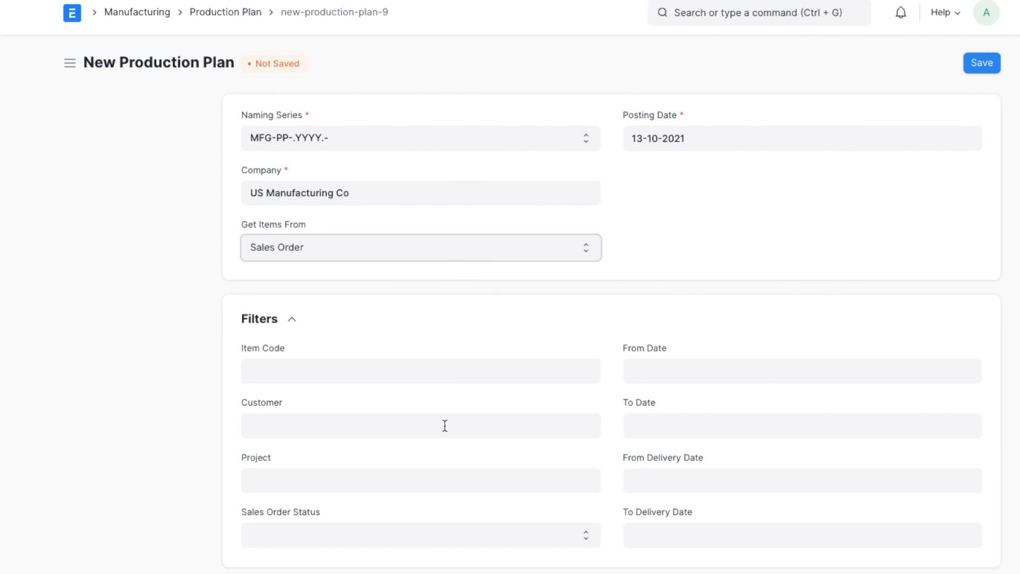
- Filter the sales orders with both From Date and To Date set to 13-10-2021, and fetch them into the plan
scroll(445, 425, down, 1)
scroll(445, 425, down, 2)
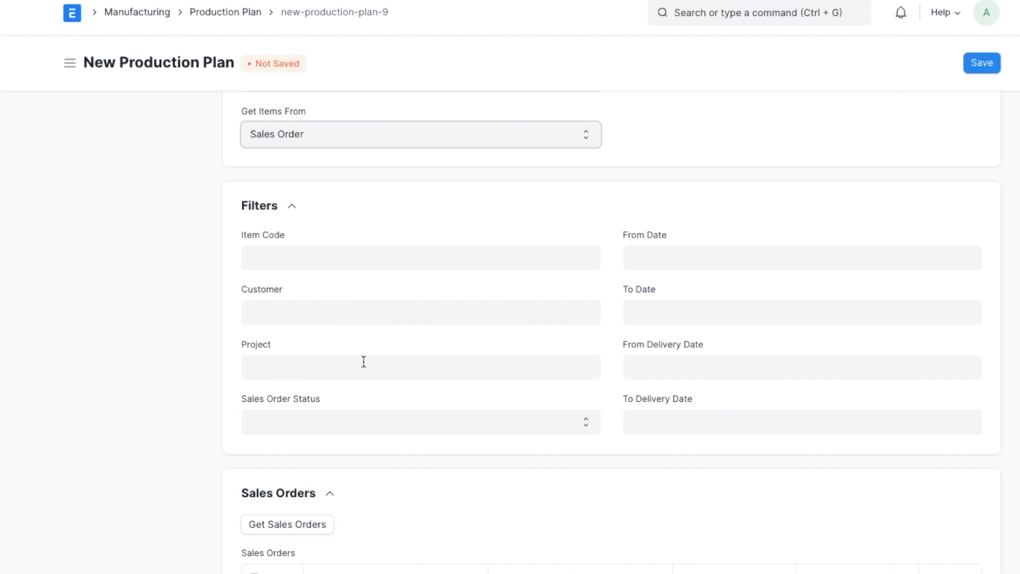
click(685, 250)
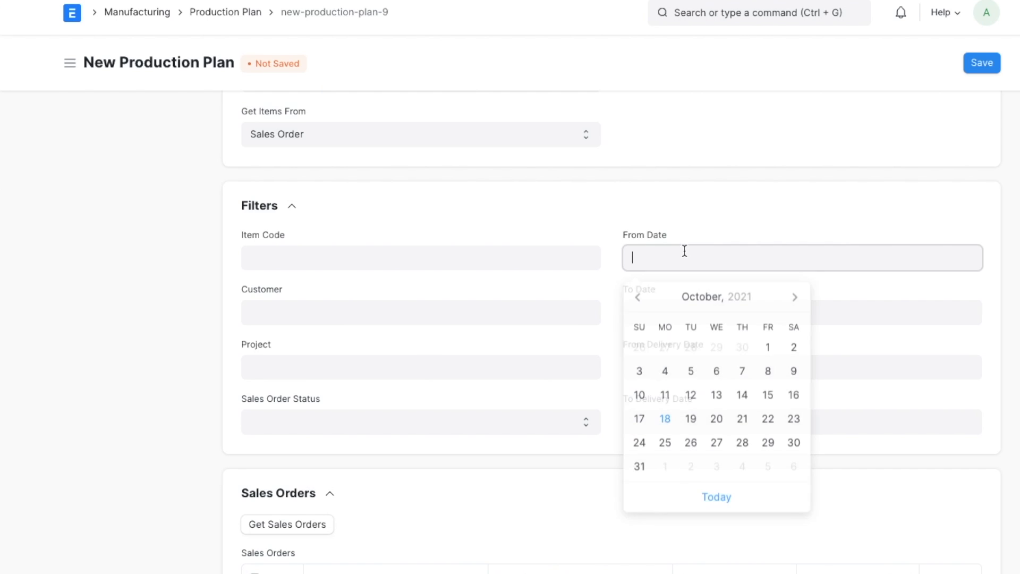
click(716, 405)
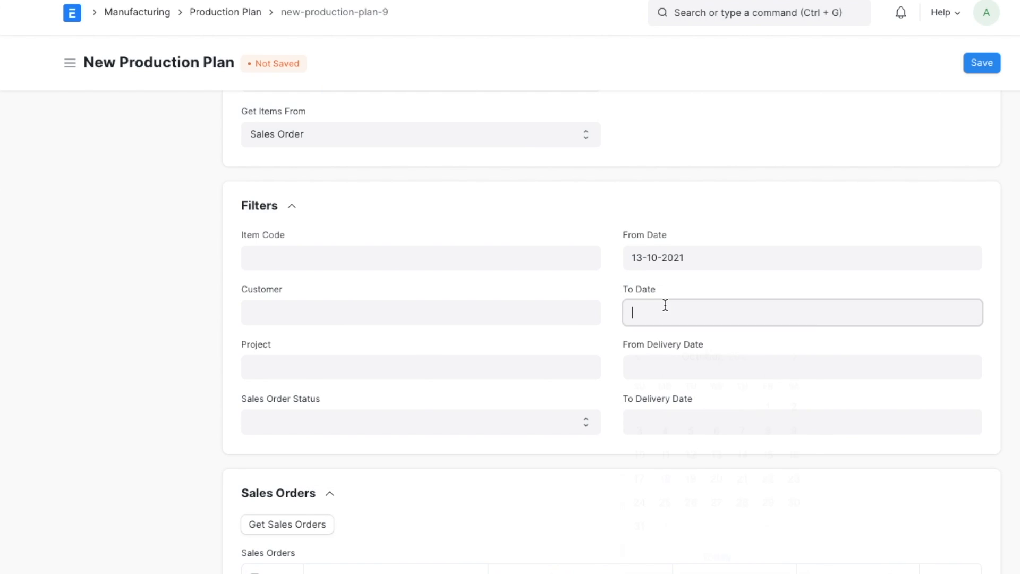
click(667, 313)
click(714, 450)
scroll(200, 438, down, 2)
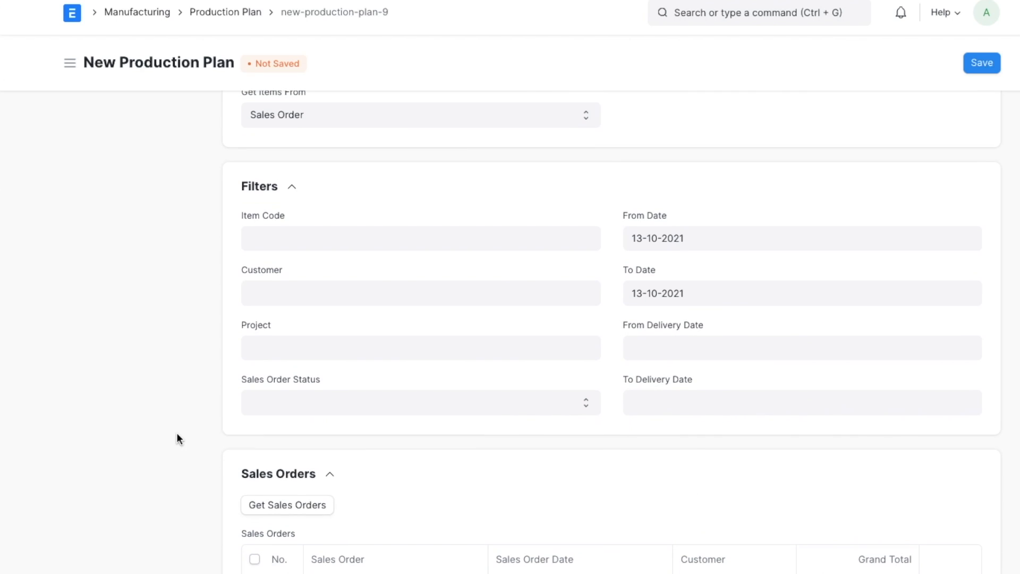
scroll(388, 438, down, 2)
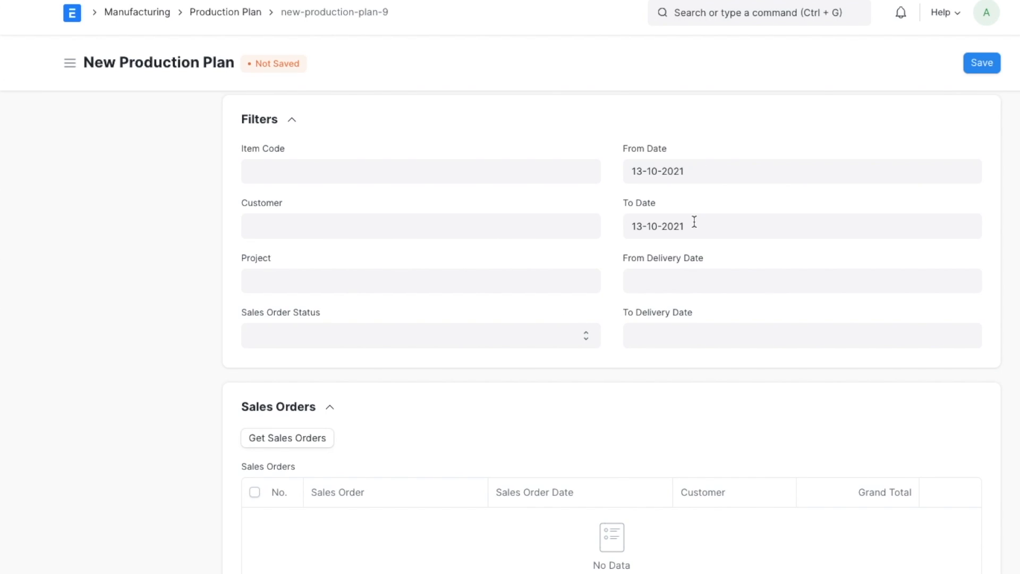
click(325, 439)
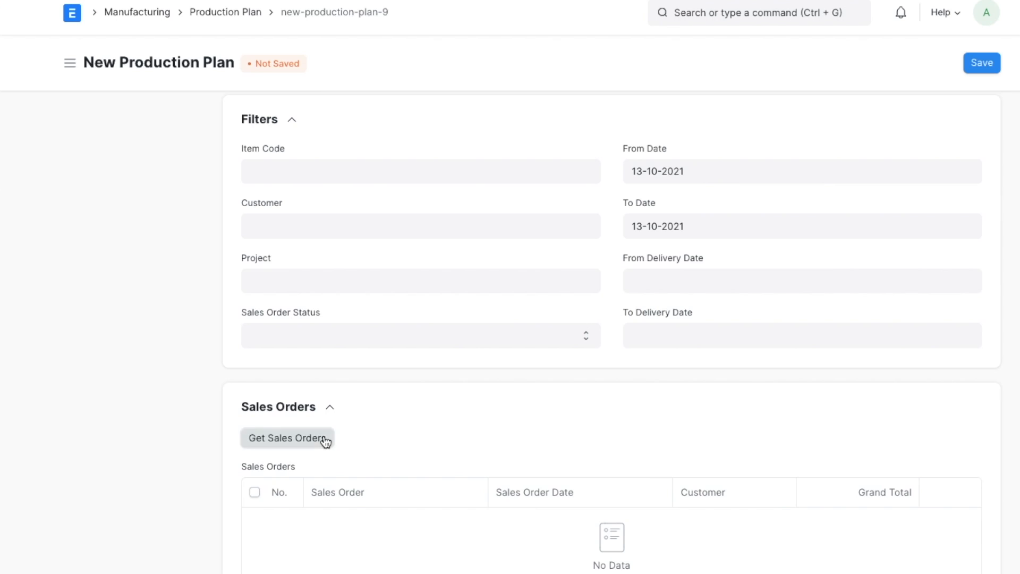
scroll(497, 426, down, 2)
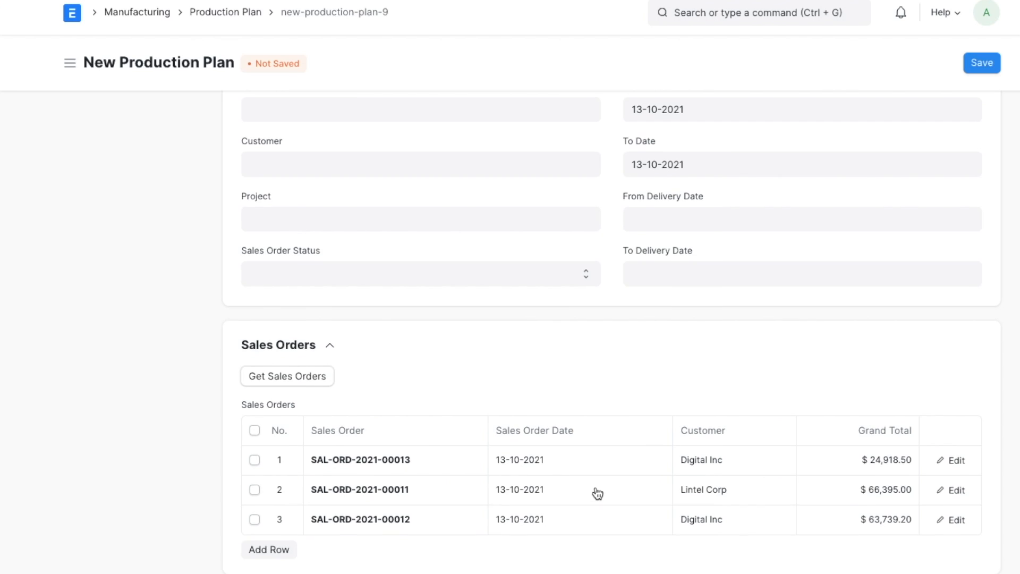
- Load the finished goods for manufacture from the fetched sales orders and enable Consolidate Items
scroll(598, 496, down, 6)
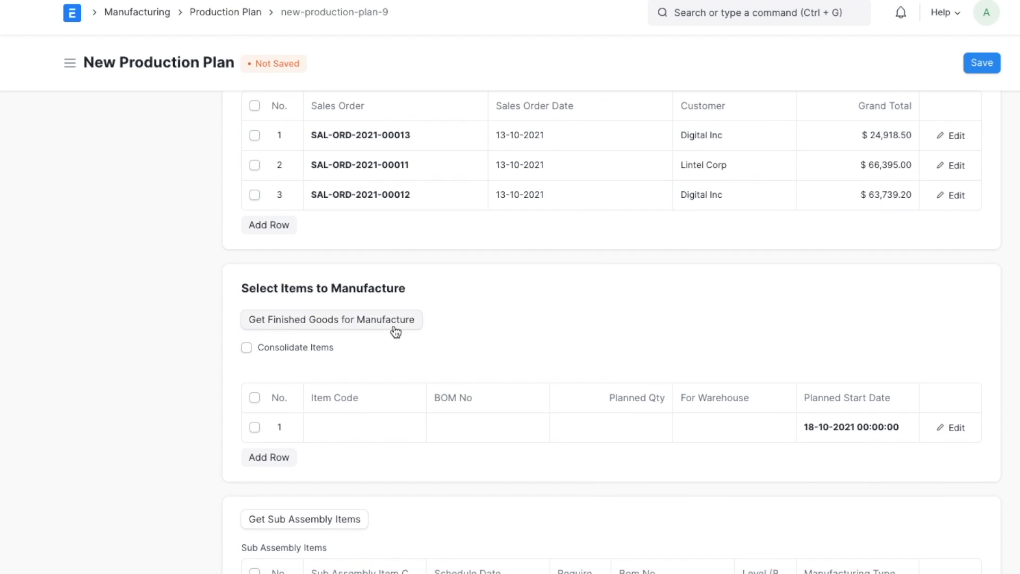
click(394, 326)
scroll(579, 399, down, 1)
scroll(594, 417, down, 3)
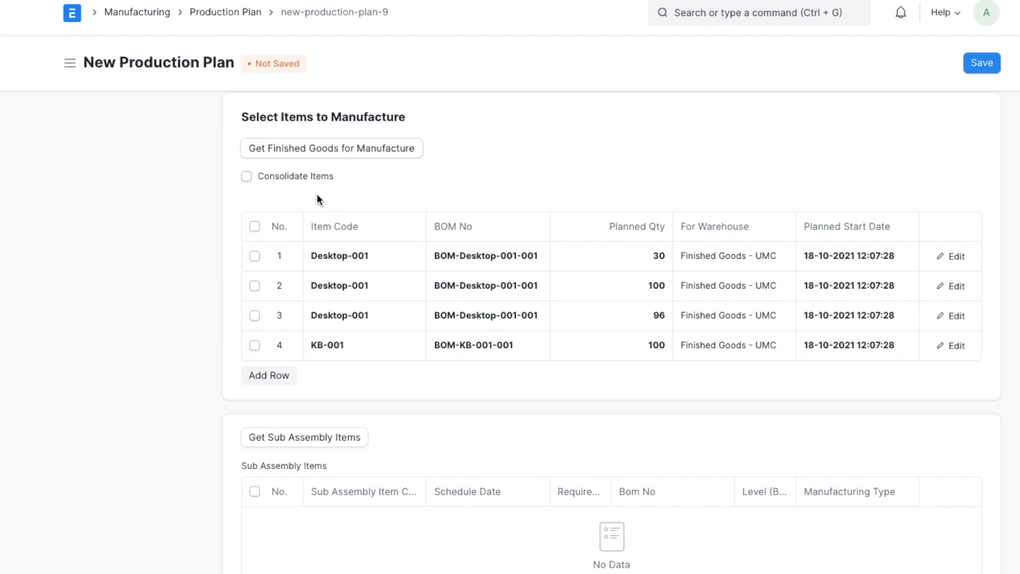
click(292, 179)
- Save the production plan and load its sub-assembly items
click(979, 60)
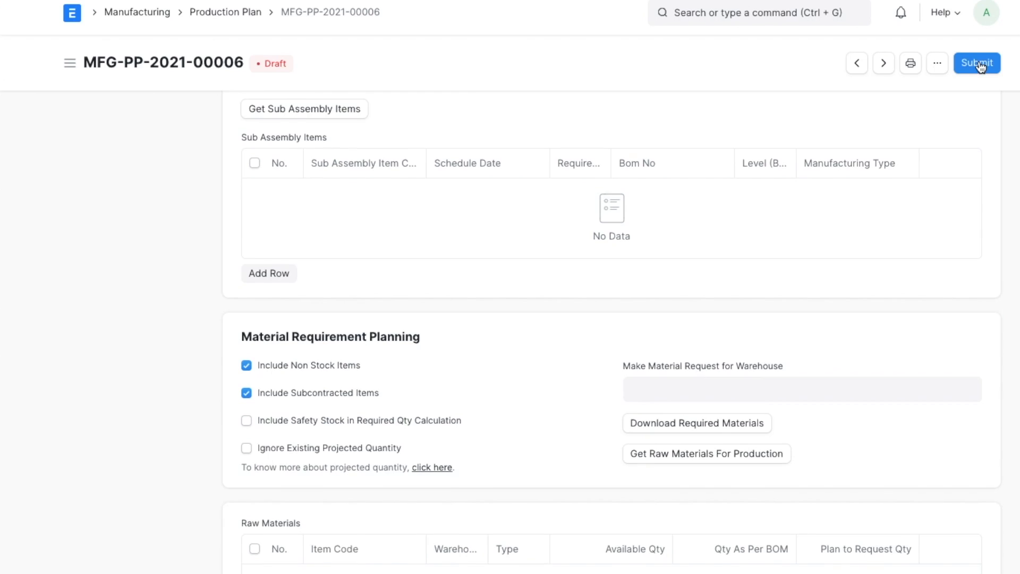
scroll(552, 239, up, 2)
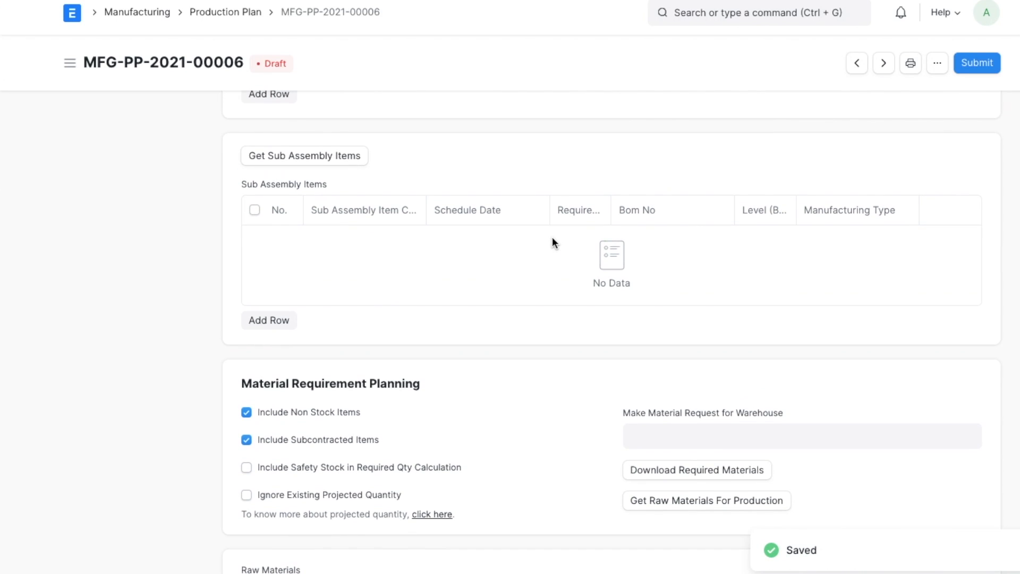
scroll(552, 243, up, 2)
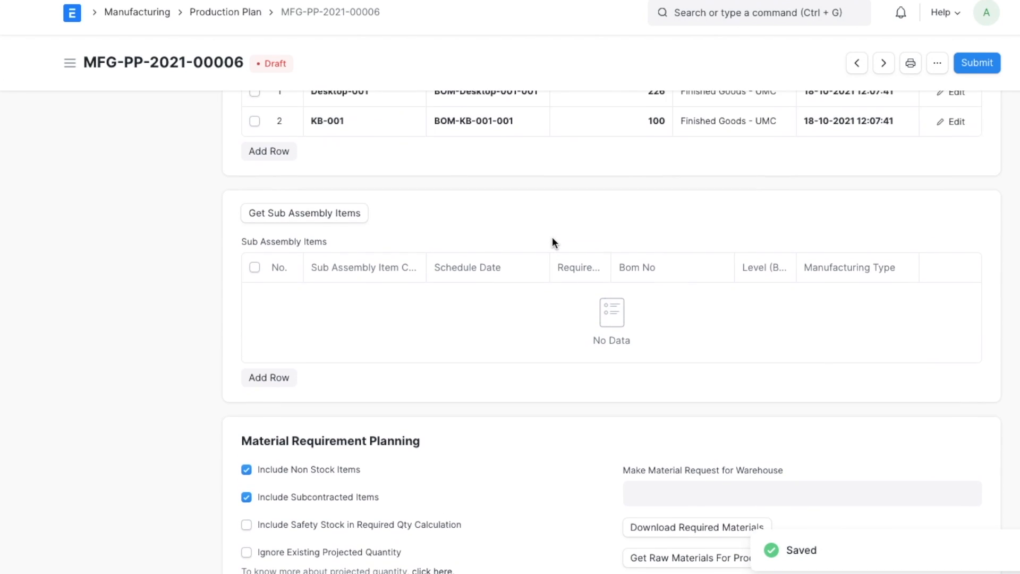
scroll(553, 243, up, 2)
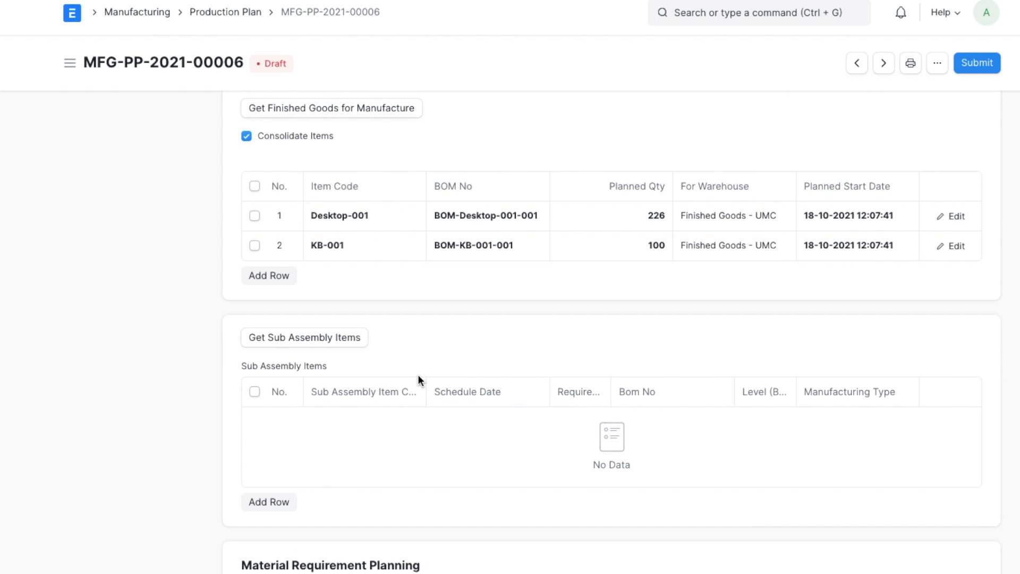
click(362, 345)
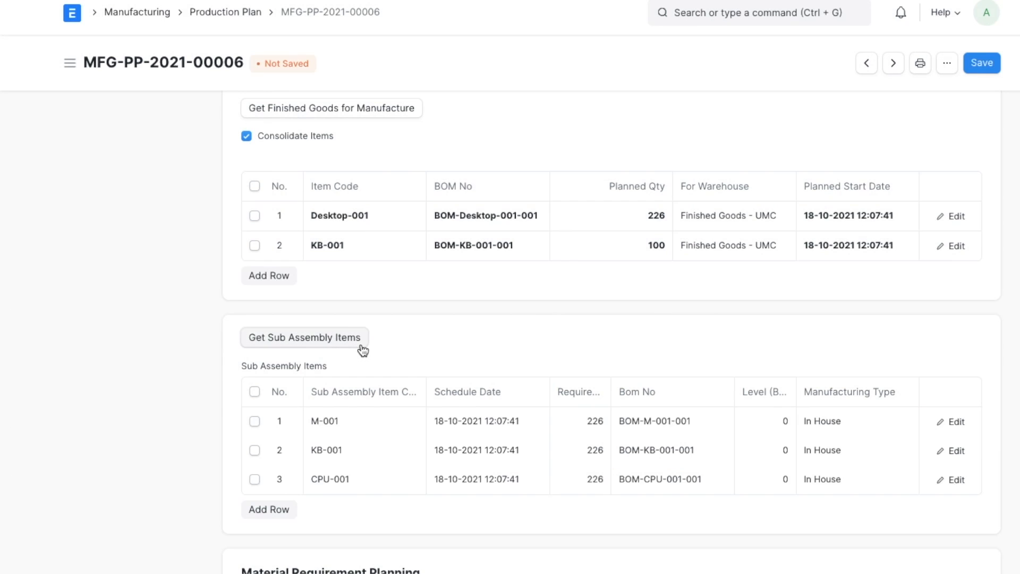
scroll(545, 365, down, 2)
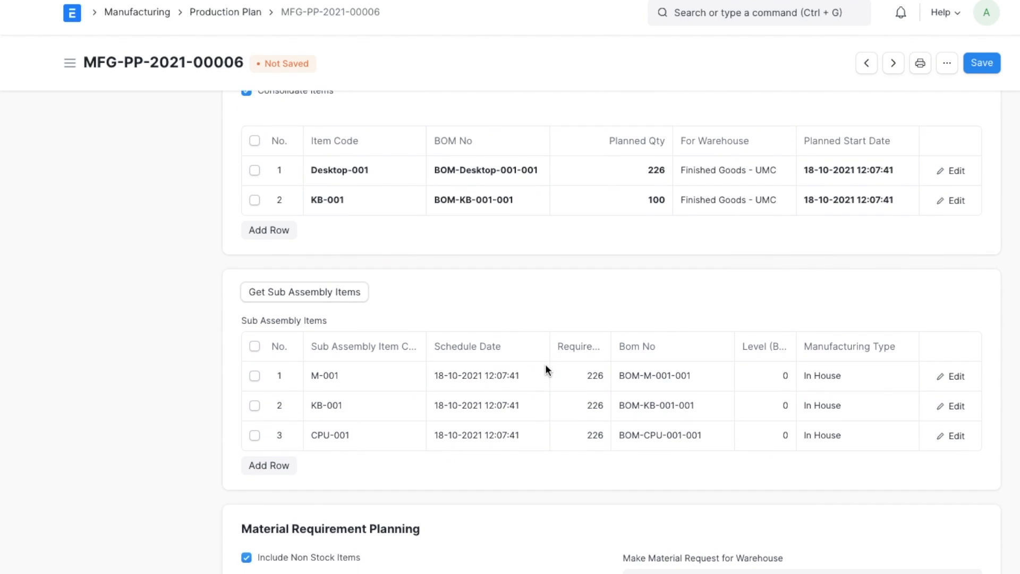
- Set the material request warehouse to Stores - UMC and dismiss the transfer materials dialog
scroll(385, 394, down, 1)
scroll(386, 396, down, 2)
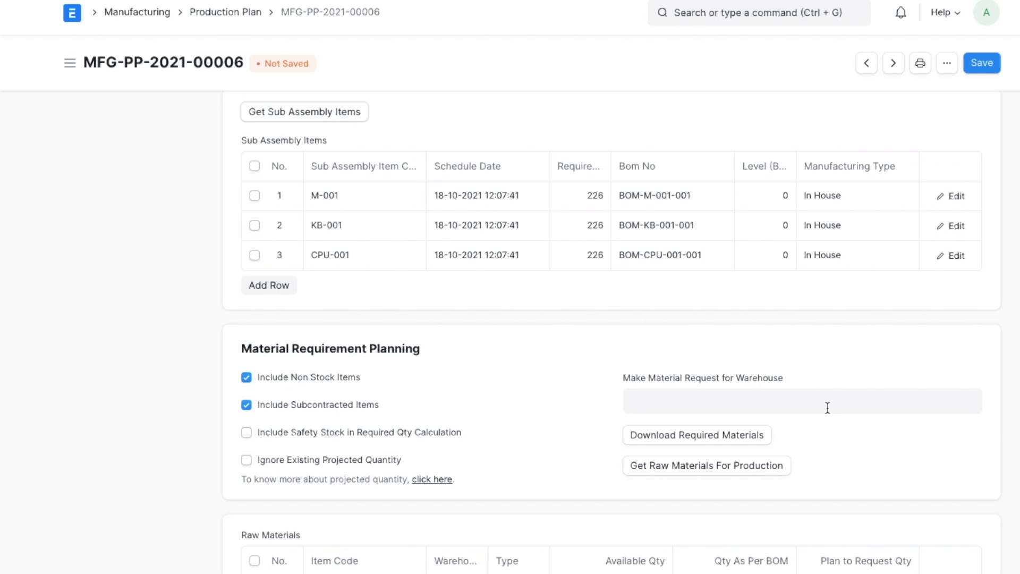
click(734, 404)
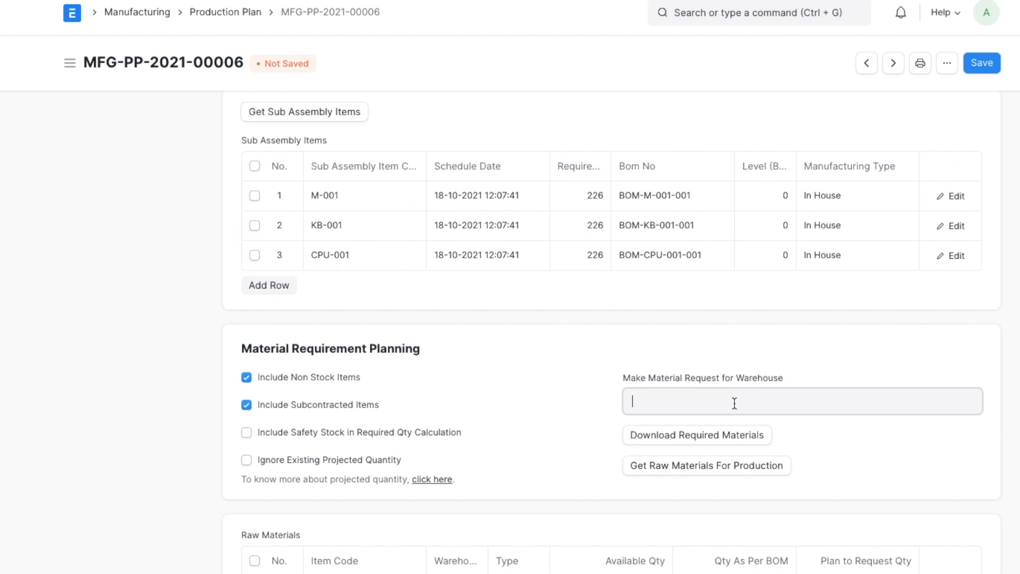
text(st)
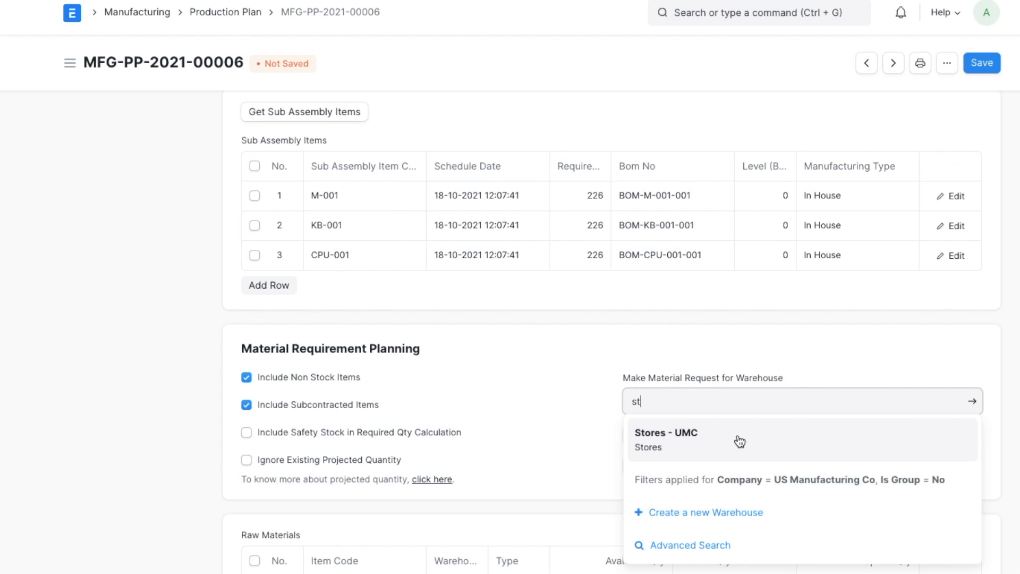
click(740, 441)
click(726, 33)
- Get the raw materials for production for Stores - UMC without a source warehouse, and save the plan
click(724, 475)
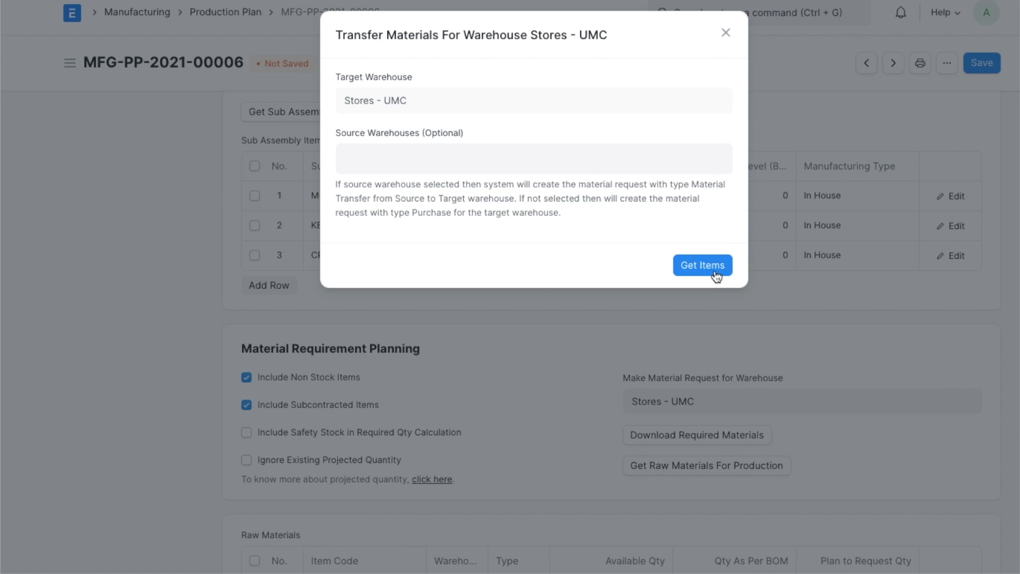
click(702, 265)
scroll(701, 350, down, 5)
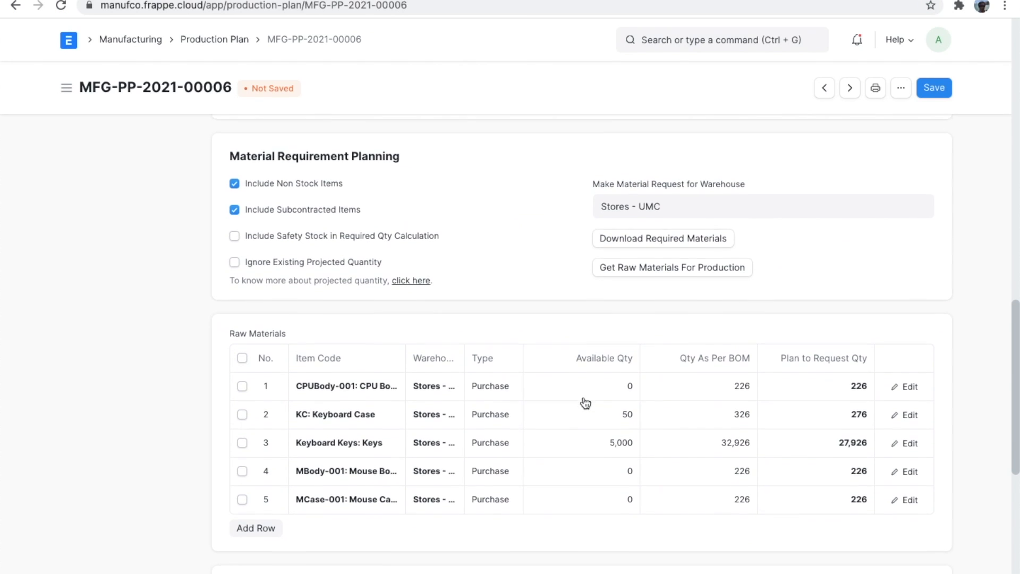
scroll(585, 403, down, 1)
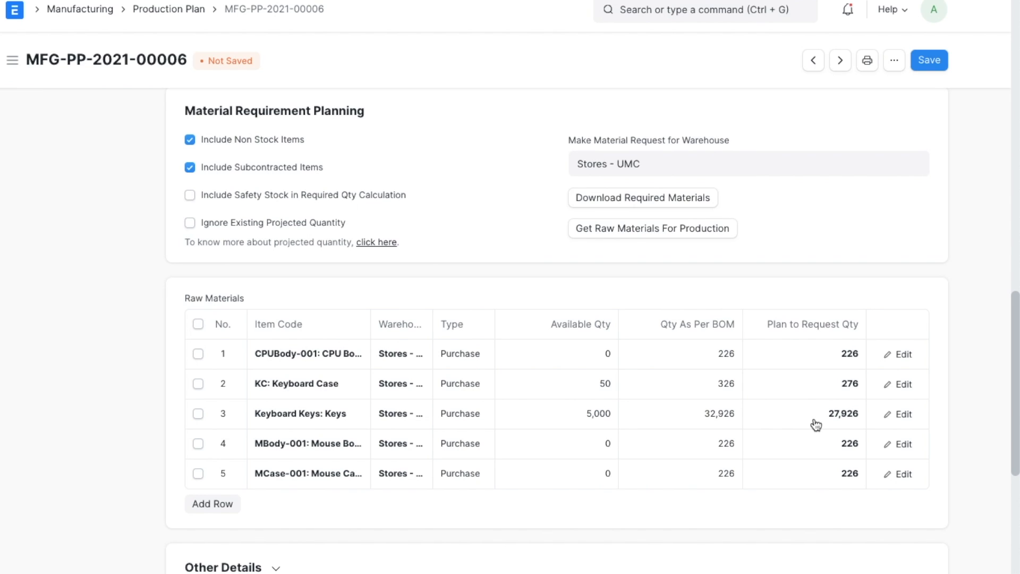
click(925, 57)
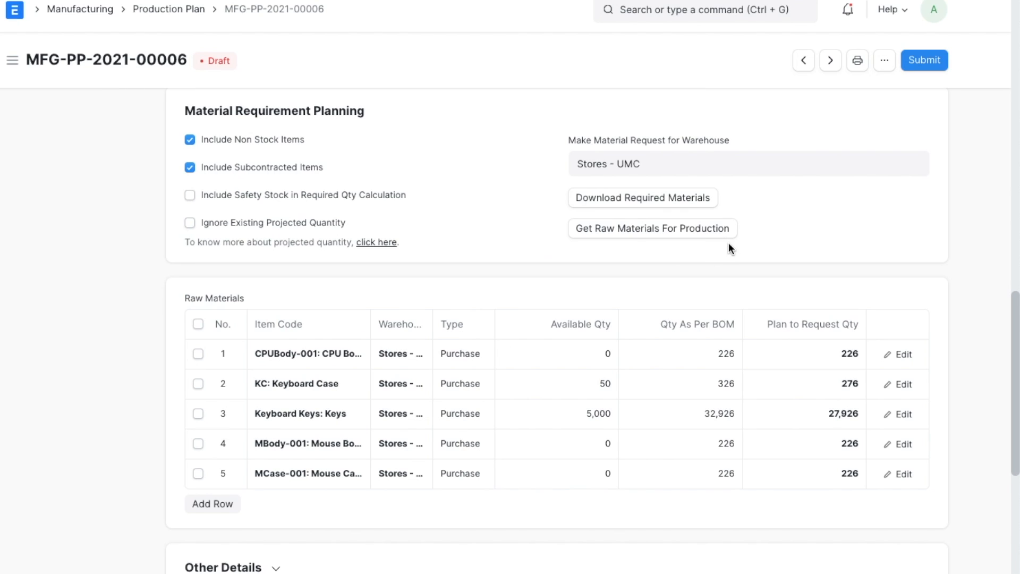
click(709, 234)
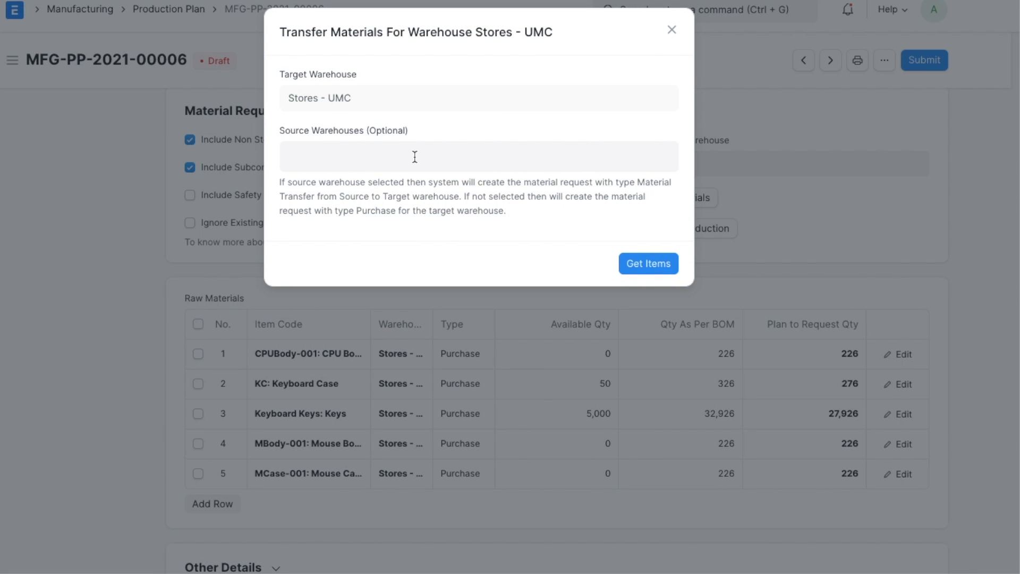
click(343, 153)
click(550, 127)
click(671, 30)
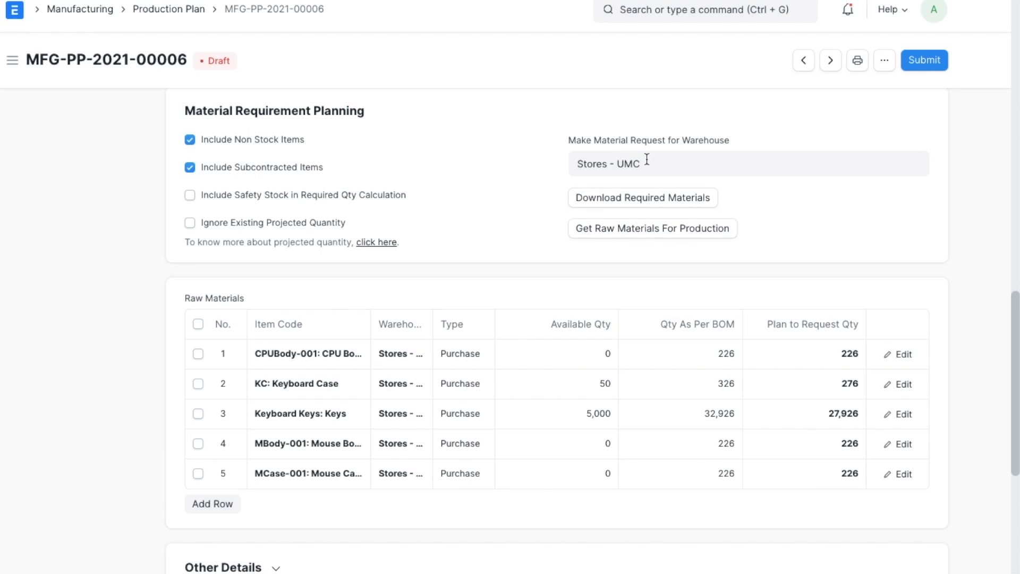
- Reload the raw materials for production with Ignore Existing Projected Quantity enabled, and switch that option off again
click(209, 226)
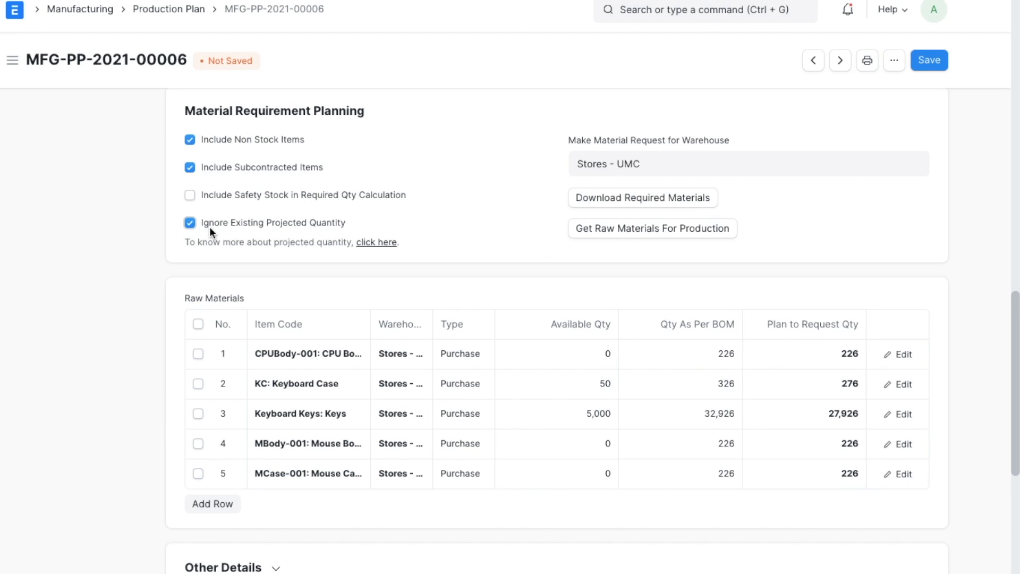
click(687, 225)
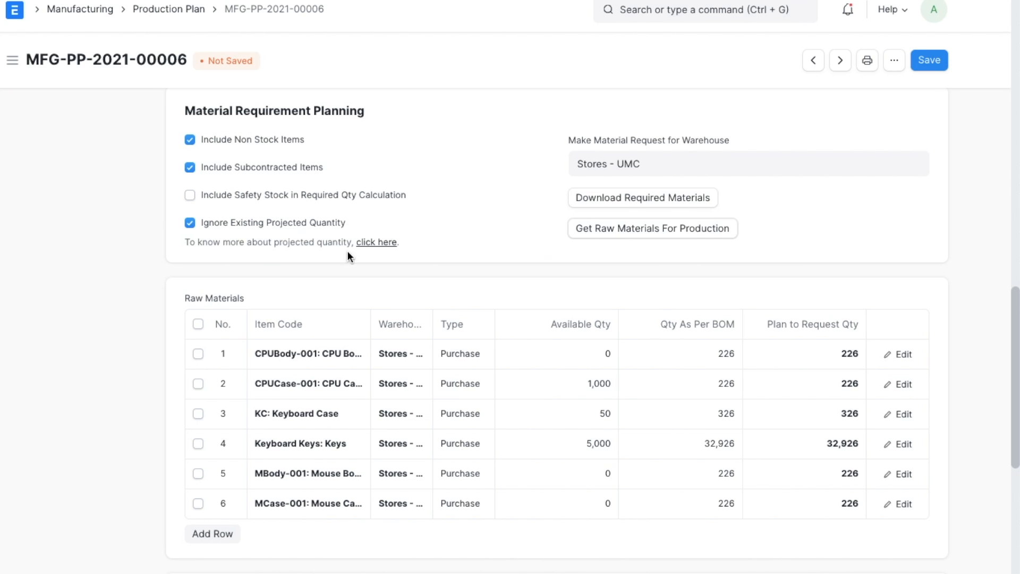
click(318, 222)
- Save the production plan and submit it
click(946, 60)
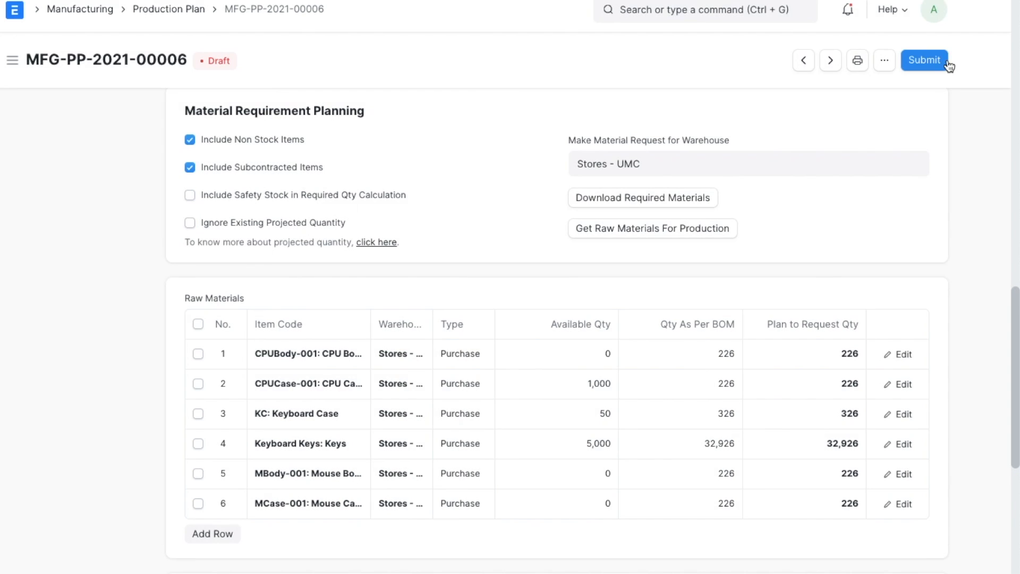
click(939, 59)
click(675, 123)
- Create the Work Order / Subcontract PO documents from the submitted production plan
scroll(677, 123, down, 1)
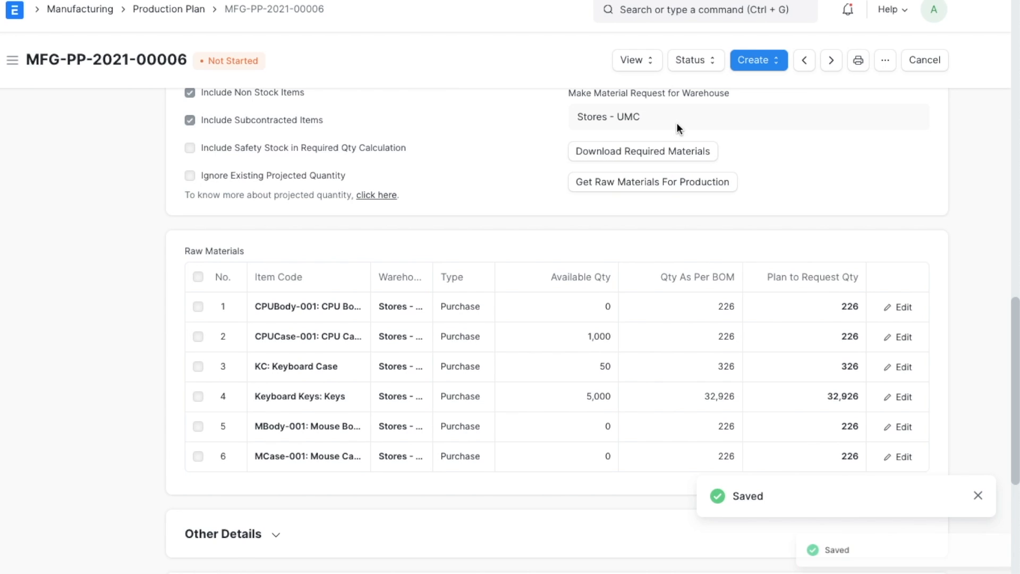
click(774, 62)
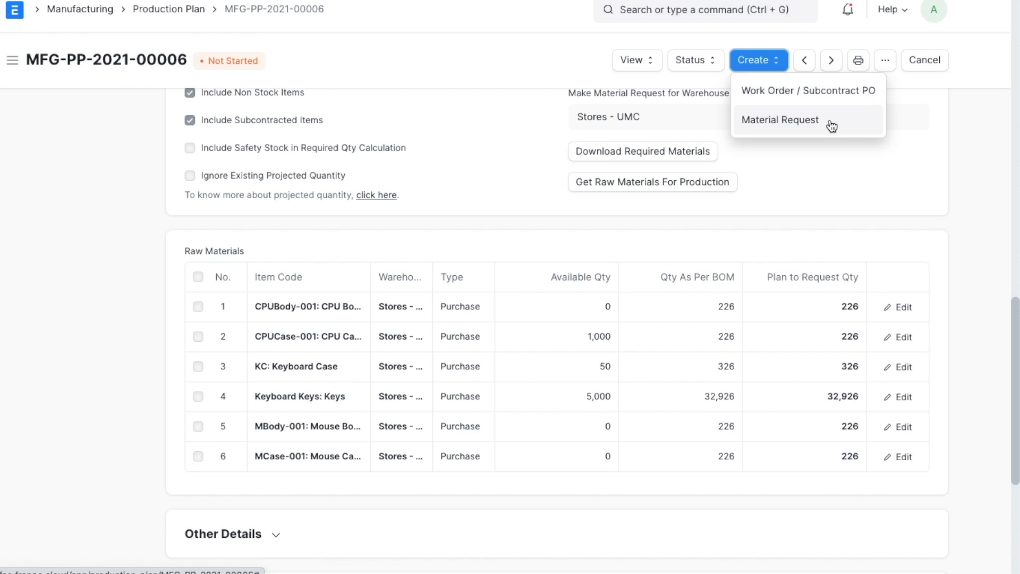
click(824, 96)
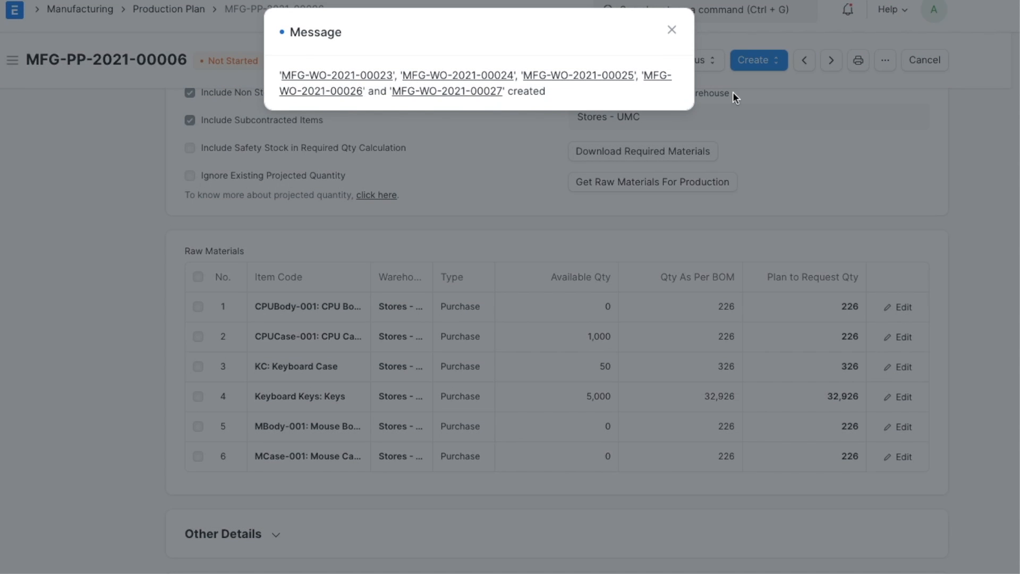
- Create a material request from the submitted production plan, leaving the request as an unsubmitted draft
click(671, 31)
click(775, 62)
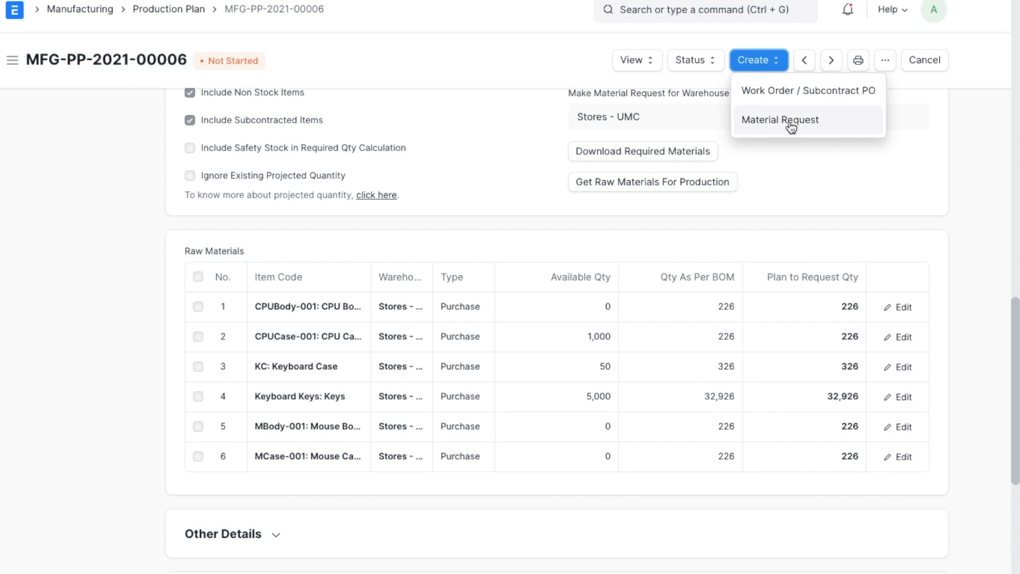
click(786, 120)
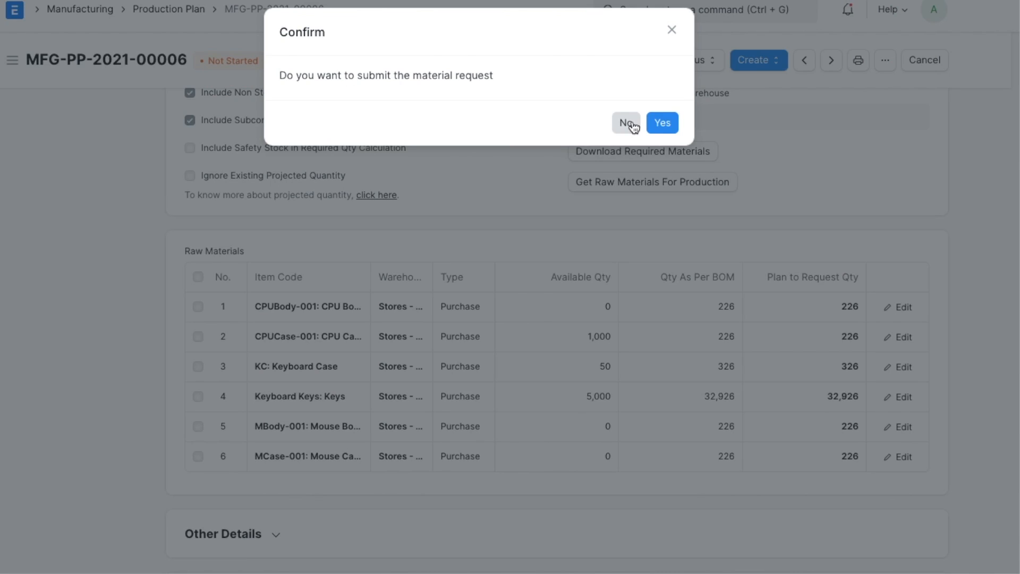
click(632, 123)
click(671, 32)
- Review the work orders linked to the production plan, examining the settings and warehouses of the CPU-001 order, and return to the plan
scroll(447, 222, up, 20)
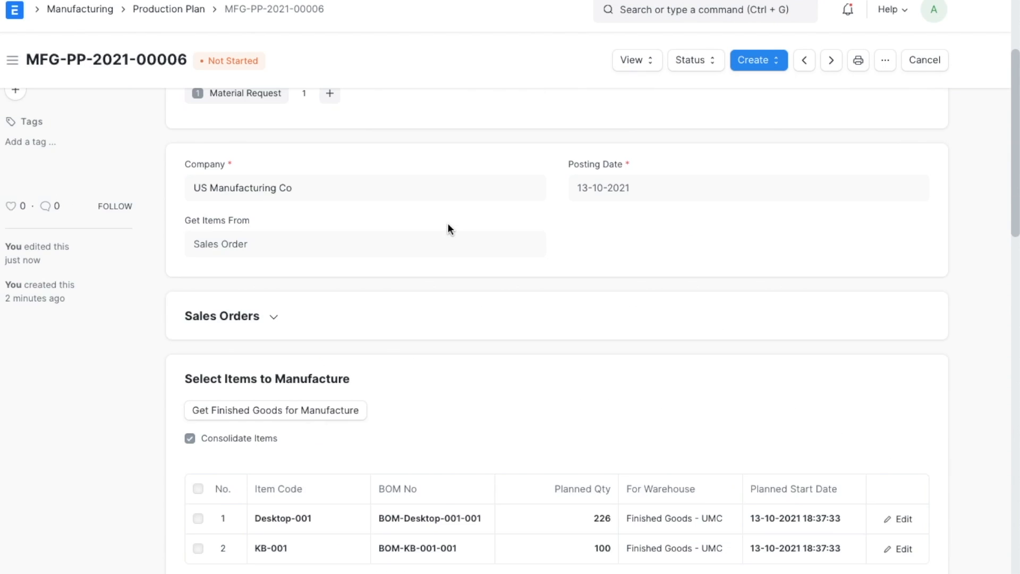
scroll(447, 223, up, 3)
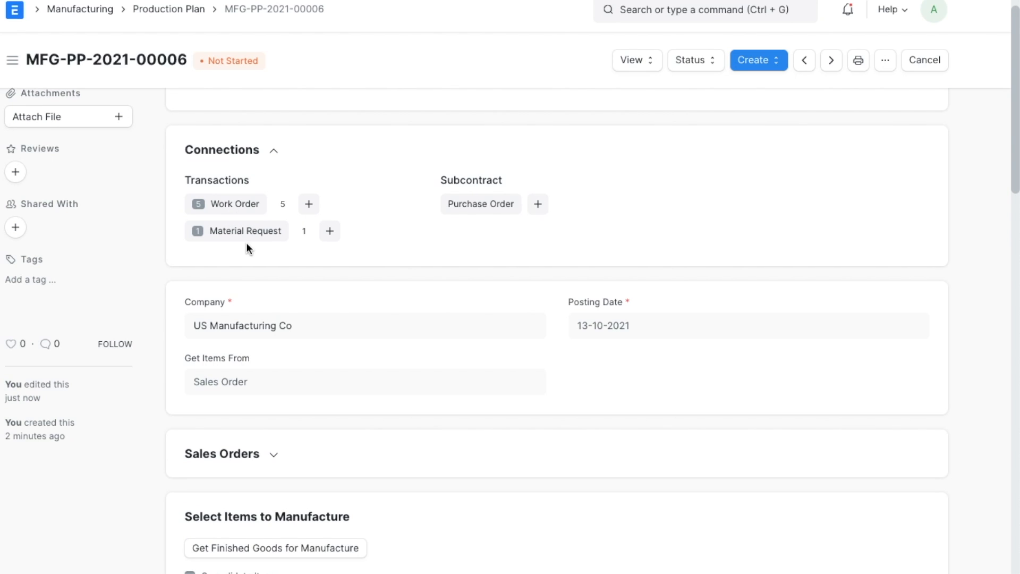
click(240, 207)
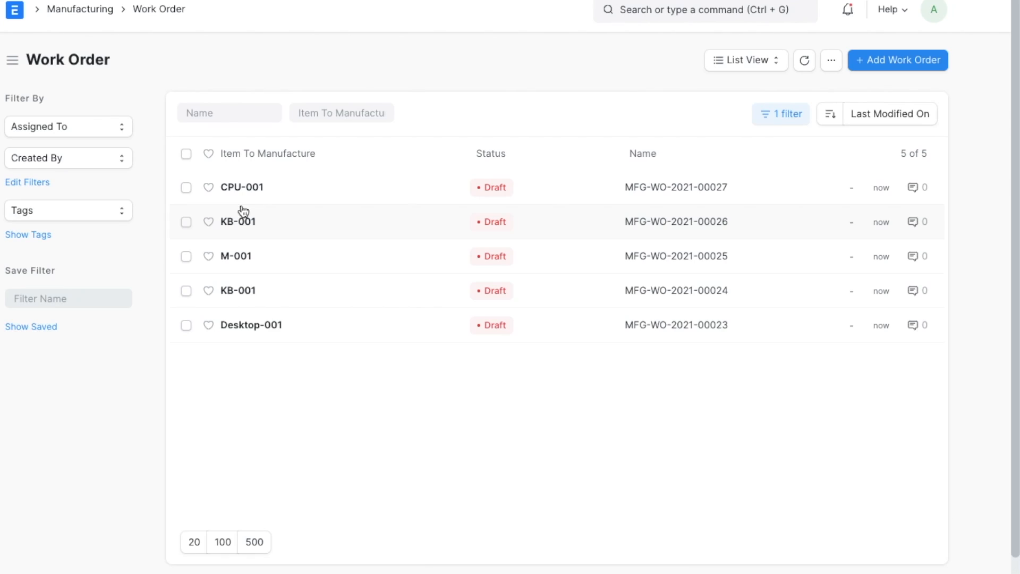
click(247, 194)
scroll(496, 314, down, 7)
scroll(496, 311, down, 4)
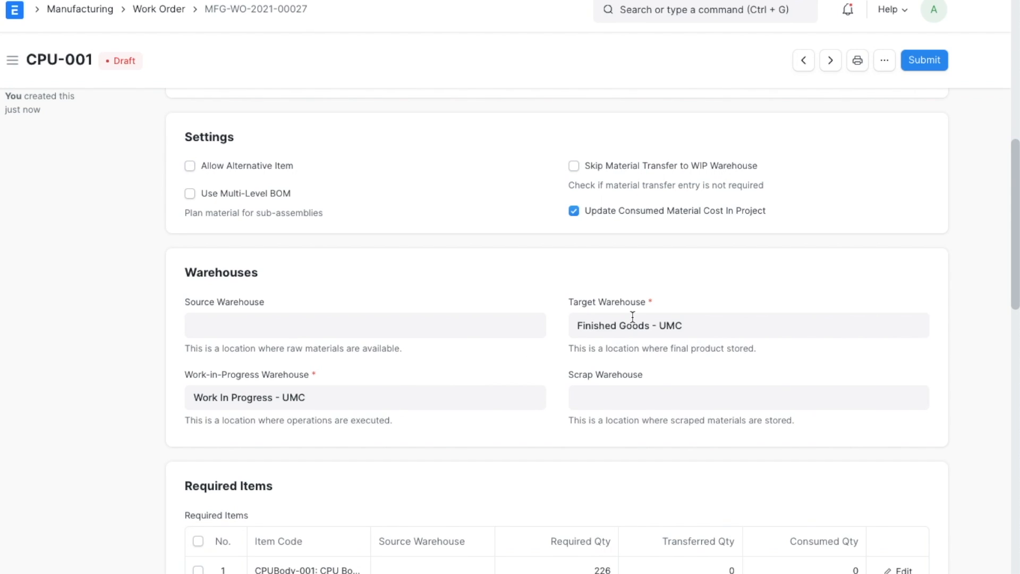
key(alt+Left)
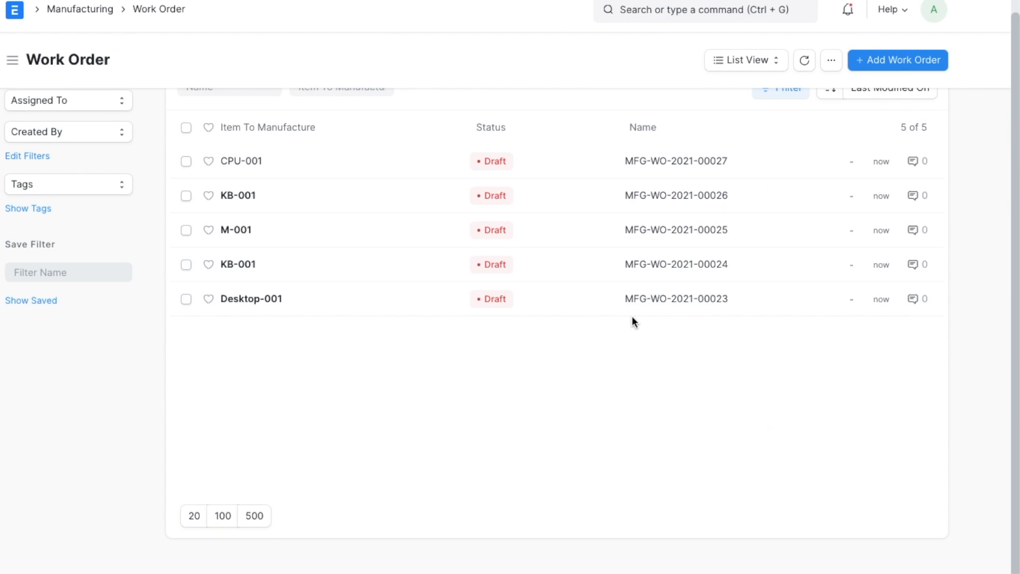
key(alt+Left)
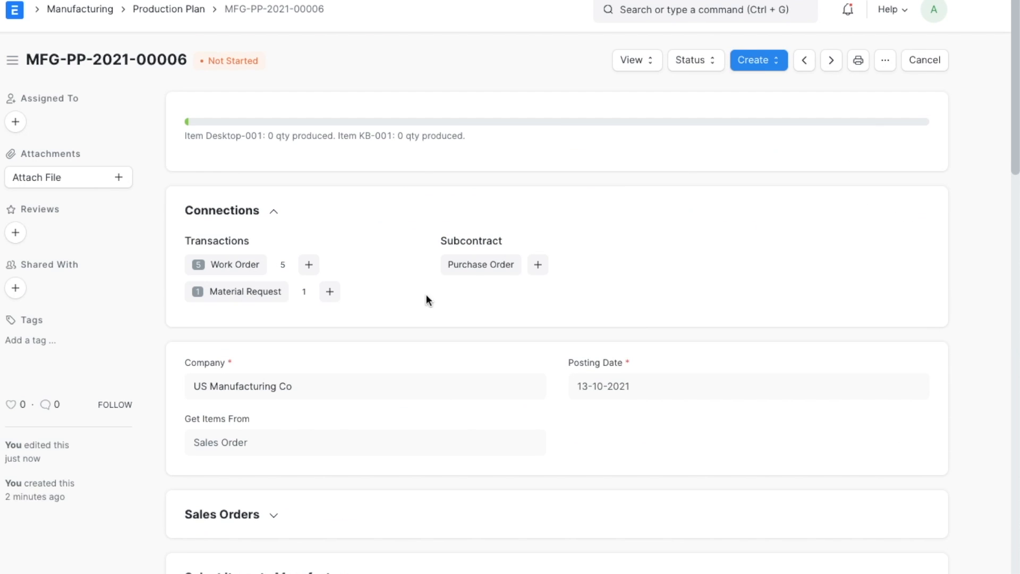
- Open the draft purchase material request linked to the production plan and review its details
click(263, 296)
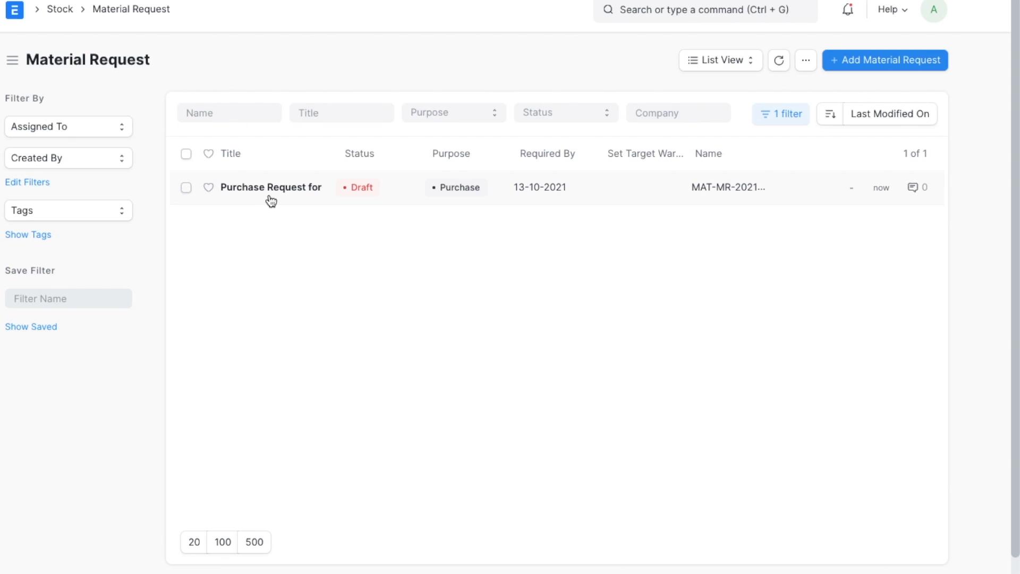
click(271, 200)
scroll(402, 385, down, 2)
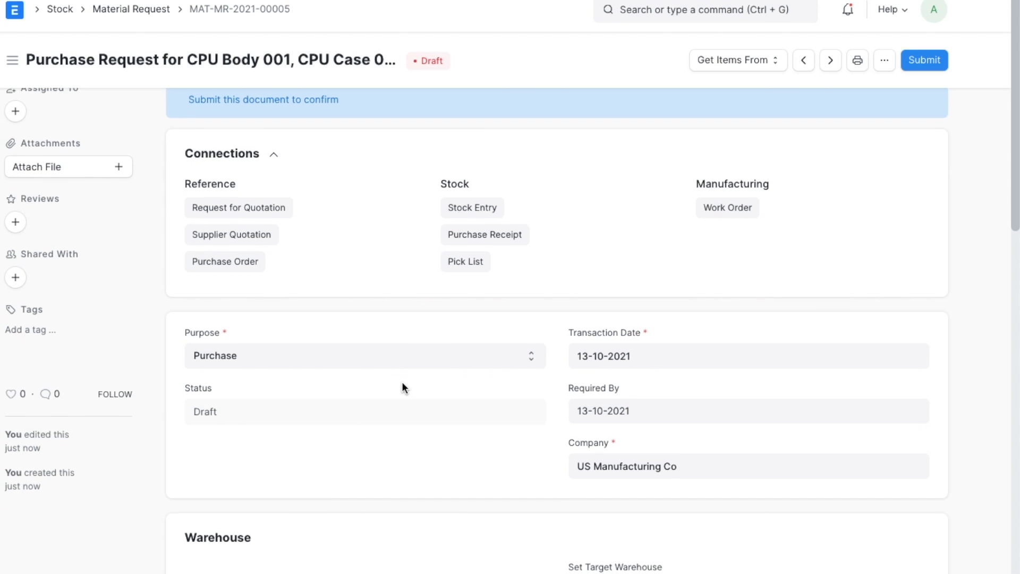
scroll(403, 388, down, 1)
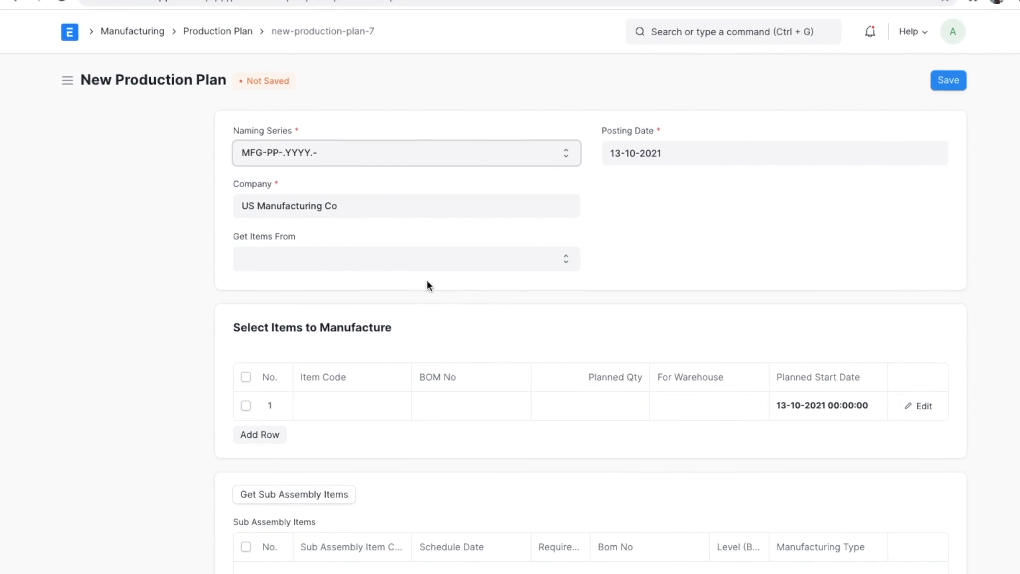
- Set the new production plan to get its items from Material Request and look through the available filters and sections
click(415, 264)
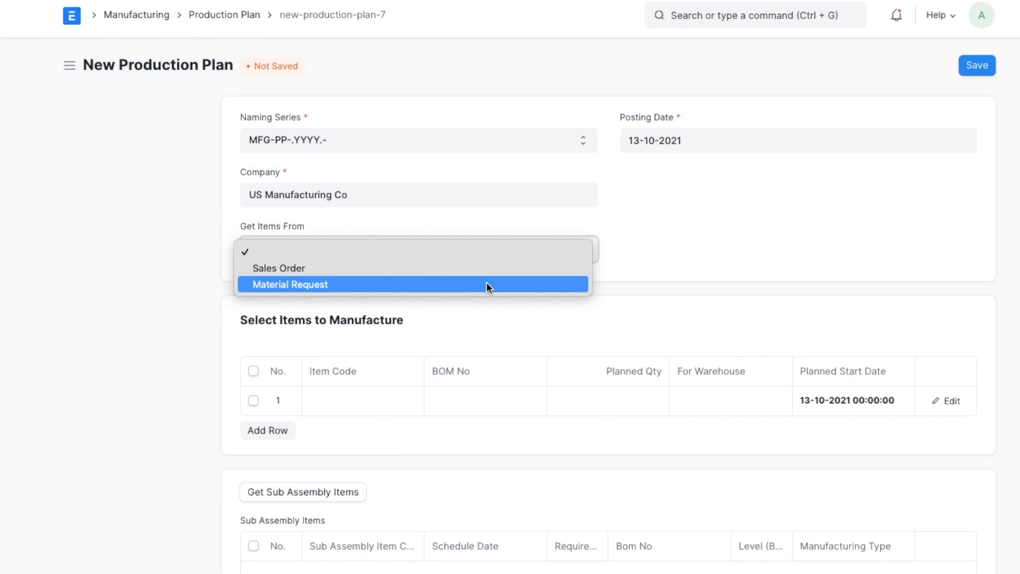
click(334, 285)
scroll(365, 426, down, 5)
click(311, 350)
scroll(422, 390, down, 2)
scroll(422, 388, up, 7)
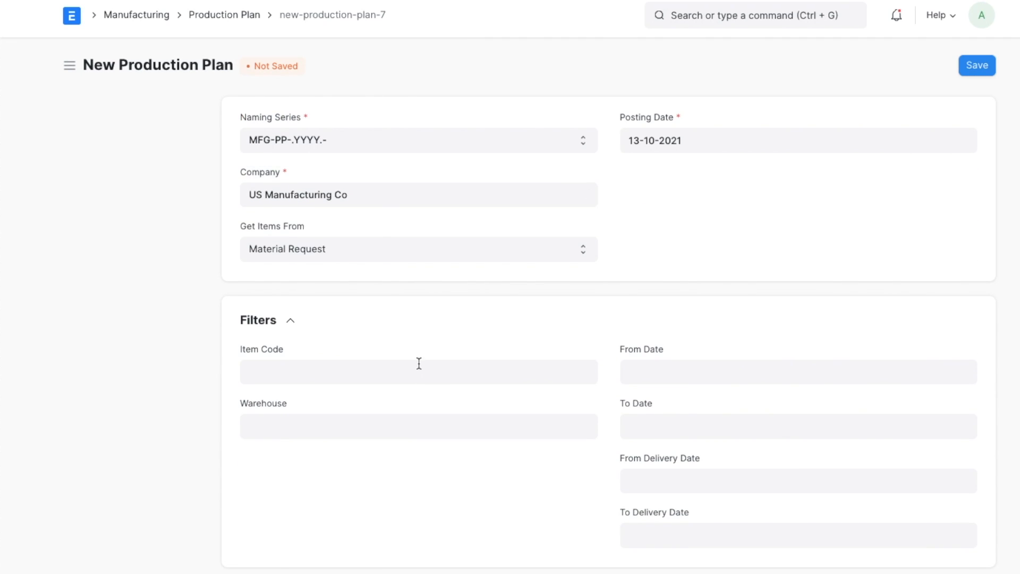
- Set the plan's item source to Sales Order and get the sales orders filtered by project PROJ-0002
click(355, 249)
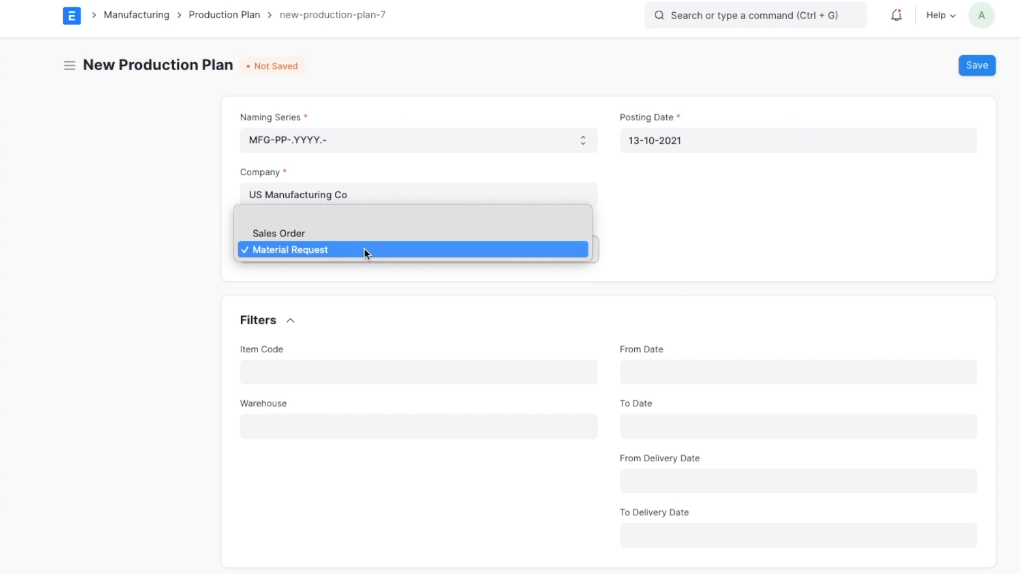
click(363, 235)
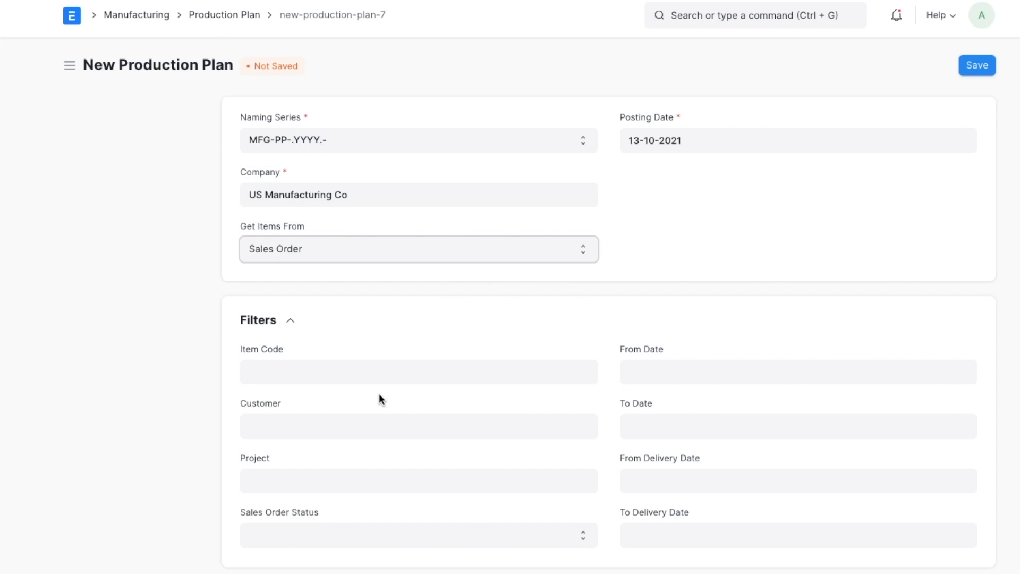
scroll(379, 398, down, 3)
click(334, 327)
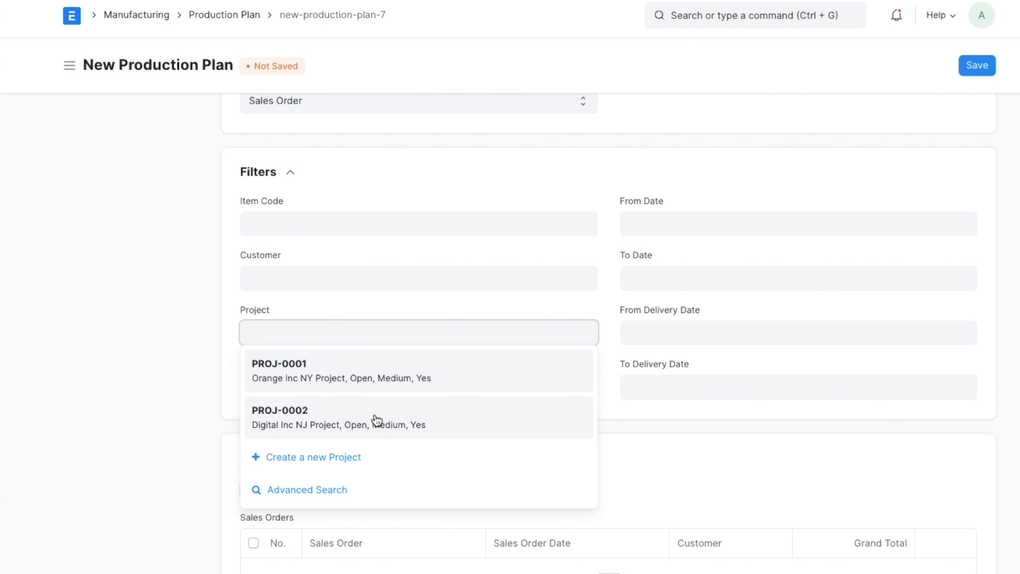
click(467, 425)
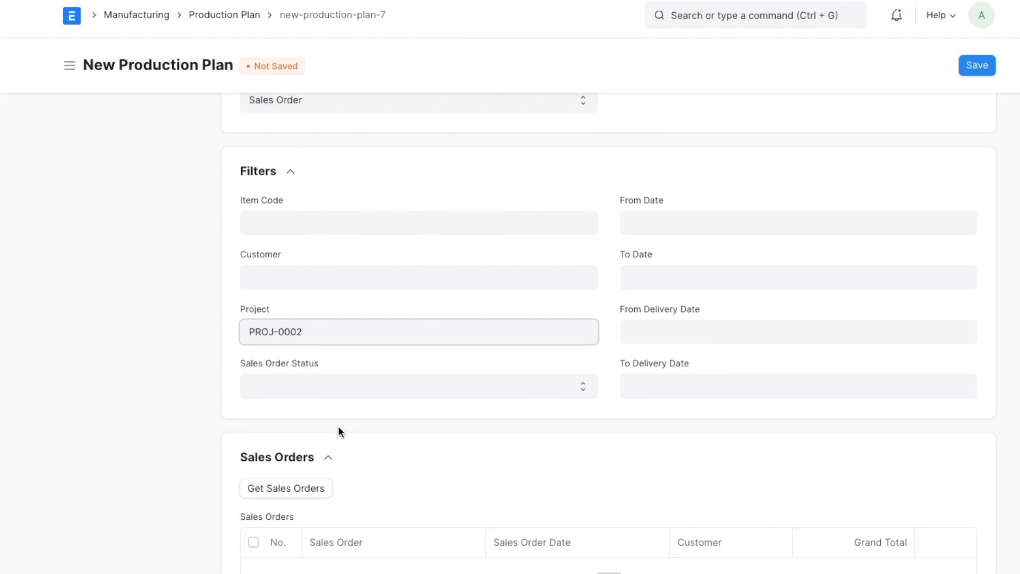
click(304, 486)
scroll(486, 473, down, 3)
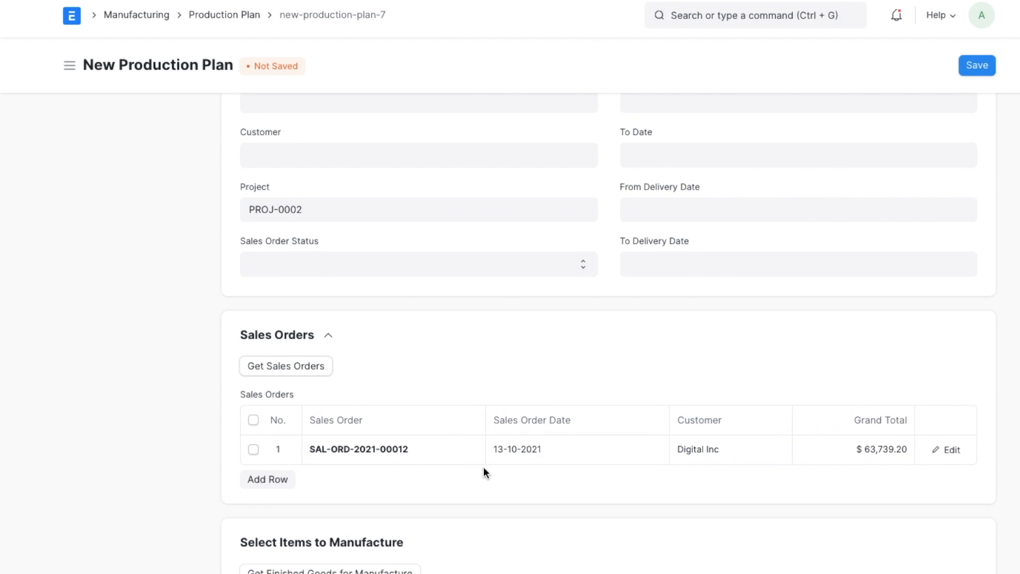